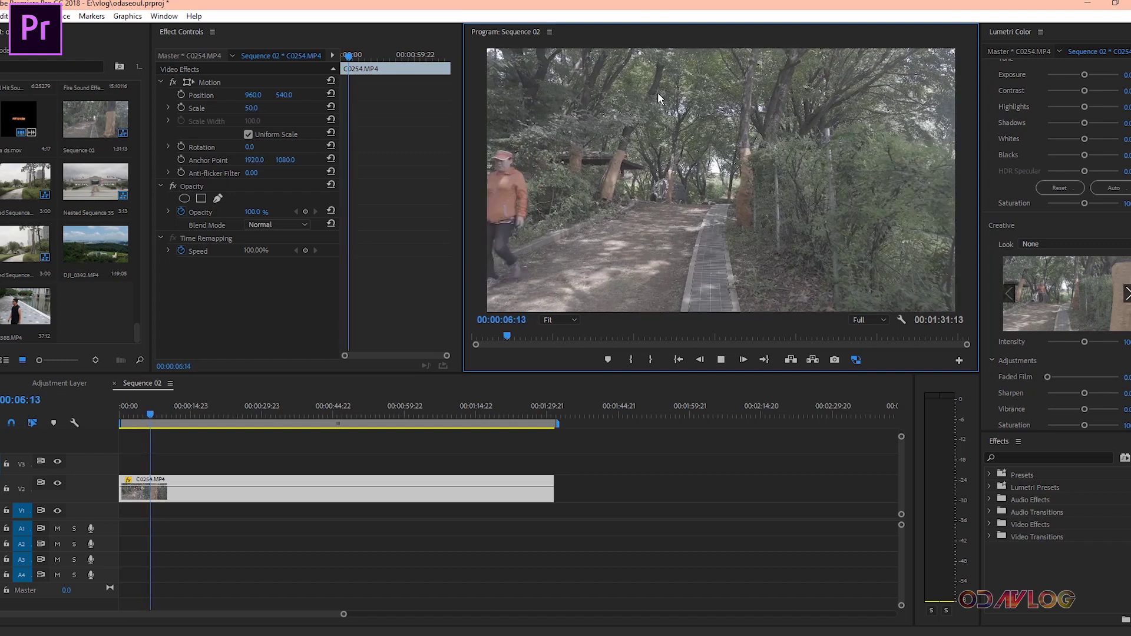
Step: For the C0254.MP4 clip's speed and duration, enable Ripple Edit, Shifting Trailing Clips and set time interpolation to Frame Blending
left_click(720, 361)
left_click(281, 486)
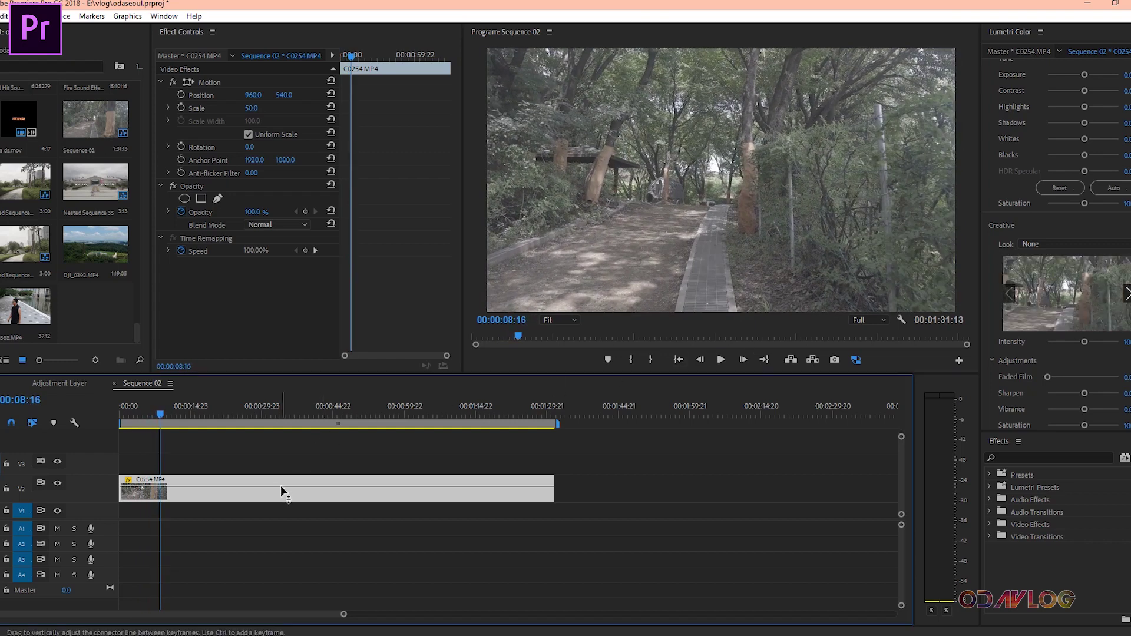
right_click(239, 500)
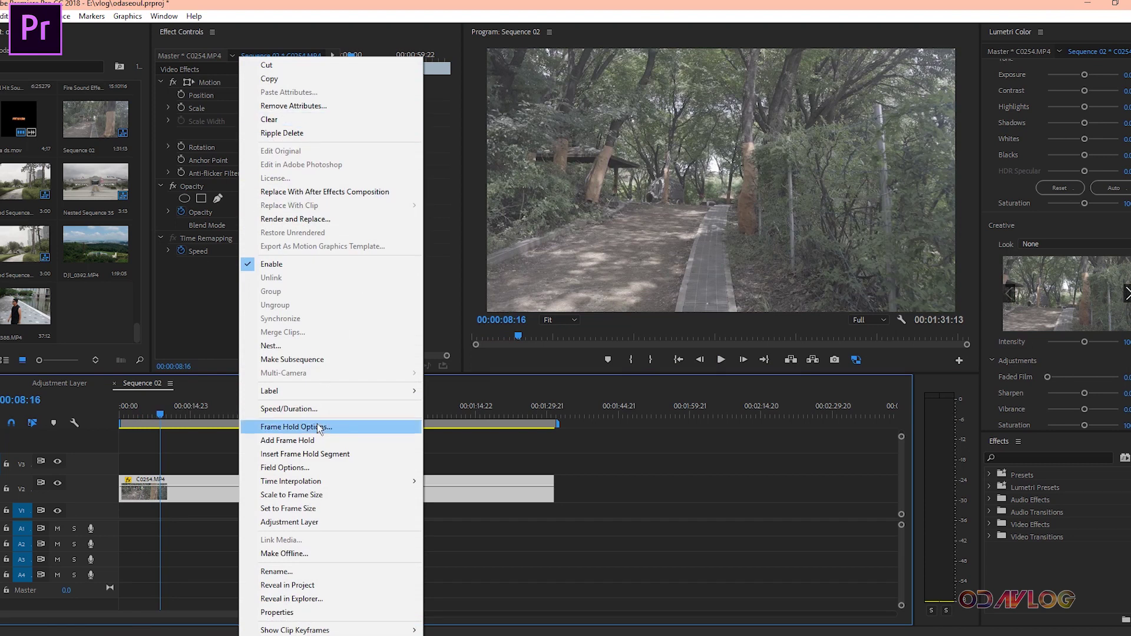
left_click(368, 409)
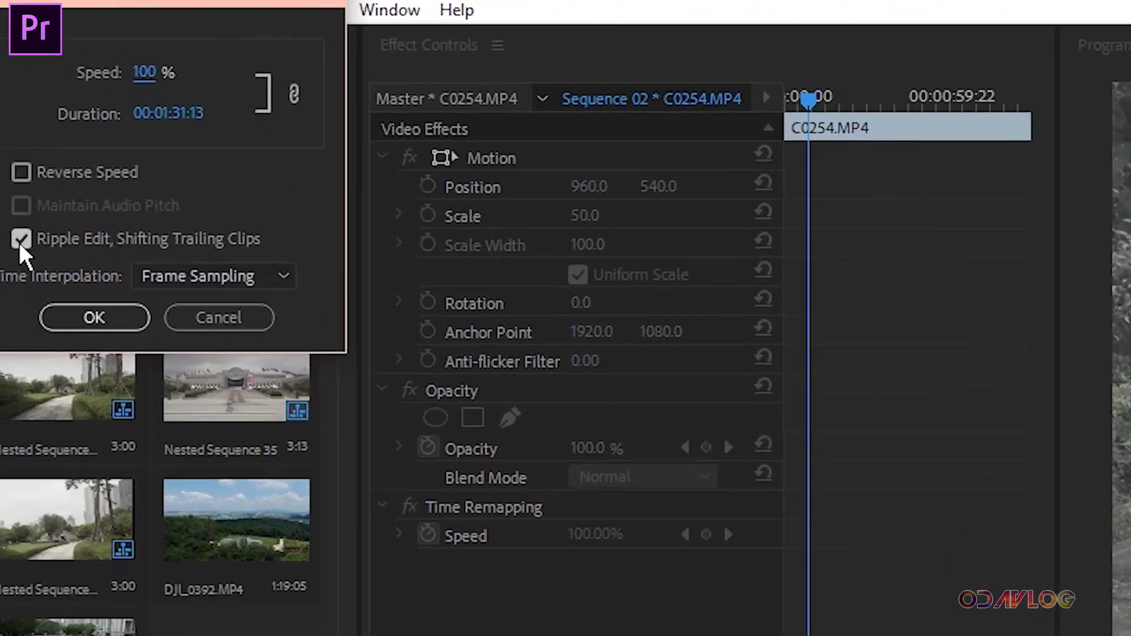
left_click(1, 119)
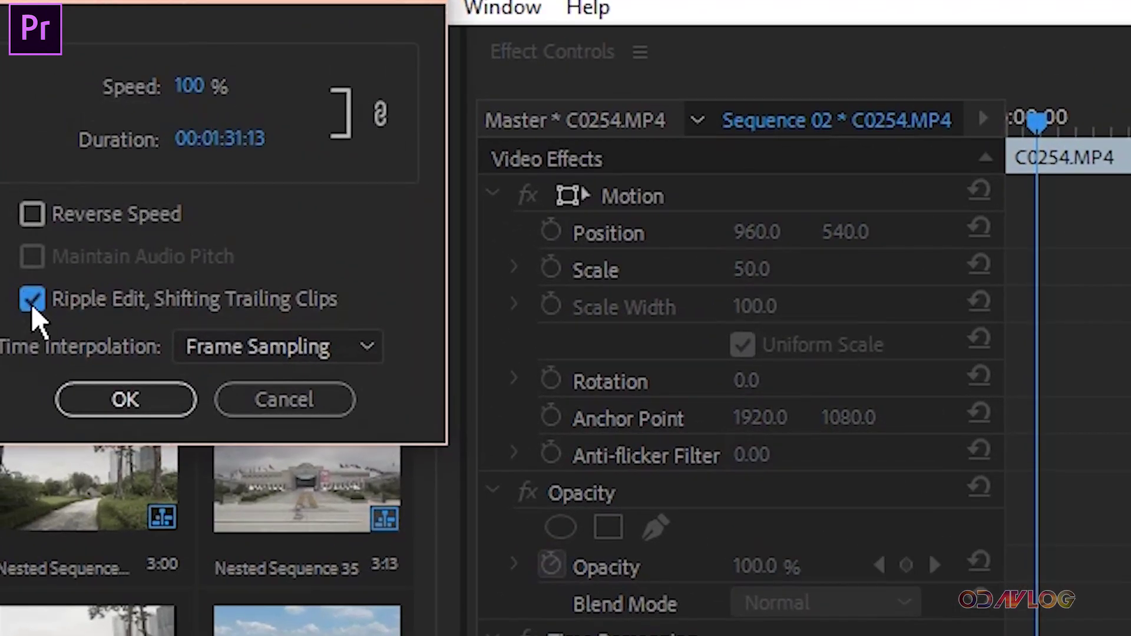
left_click(255, 351)
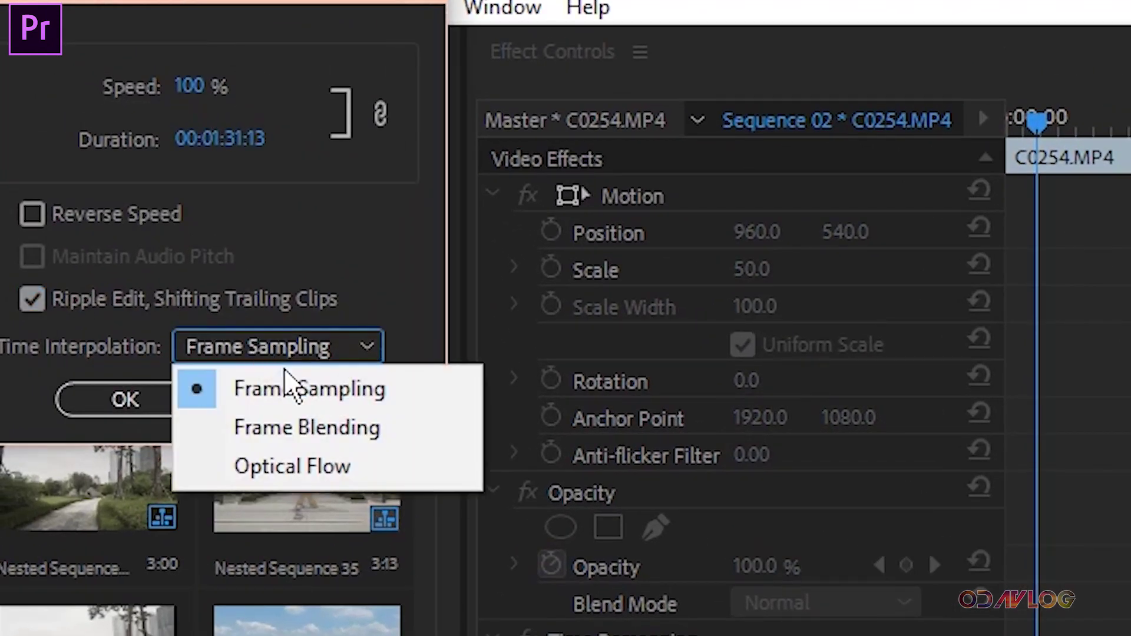
left_click(306, 428)
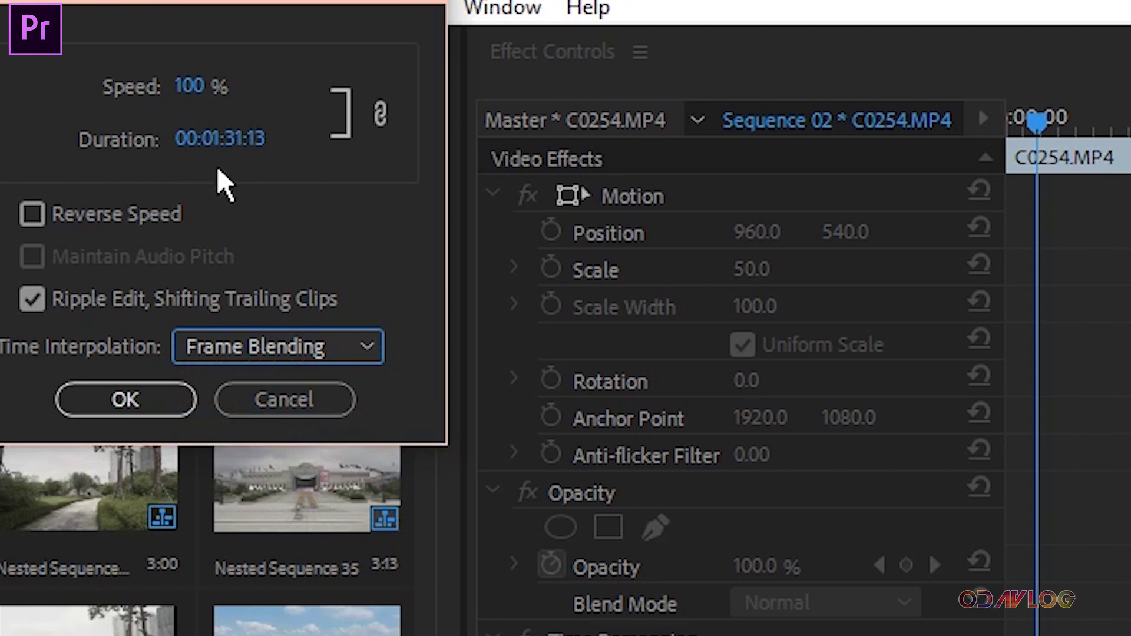
Step: Set the clip's duration to 00:00:1:30 and apply the speed change
left_click(223, 138)
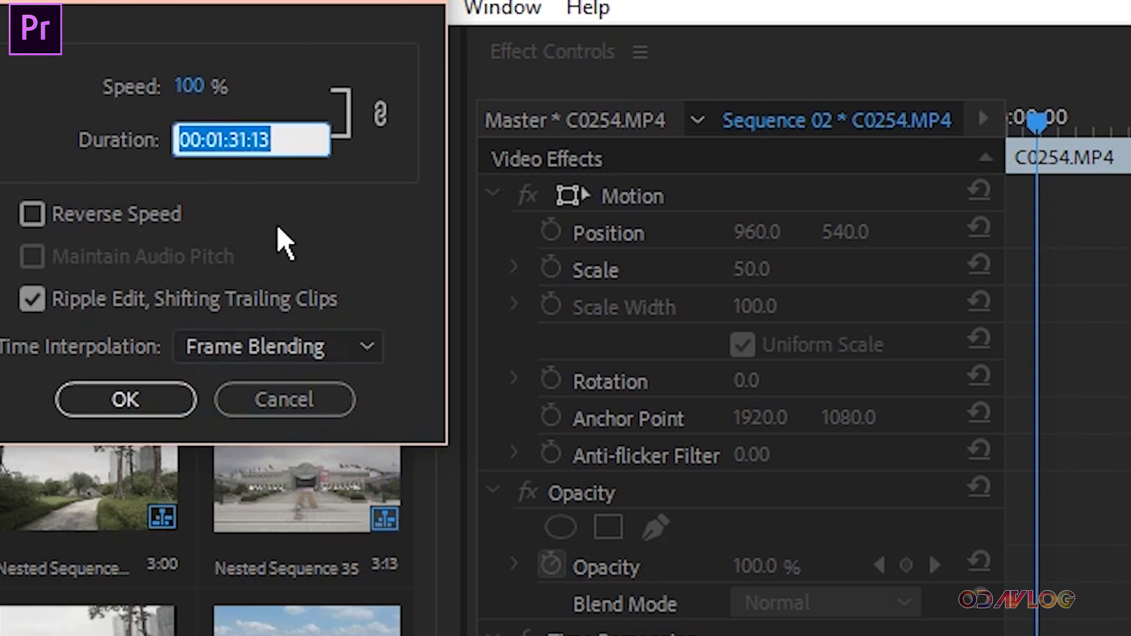
left_click(241, 141)
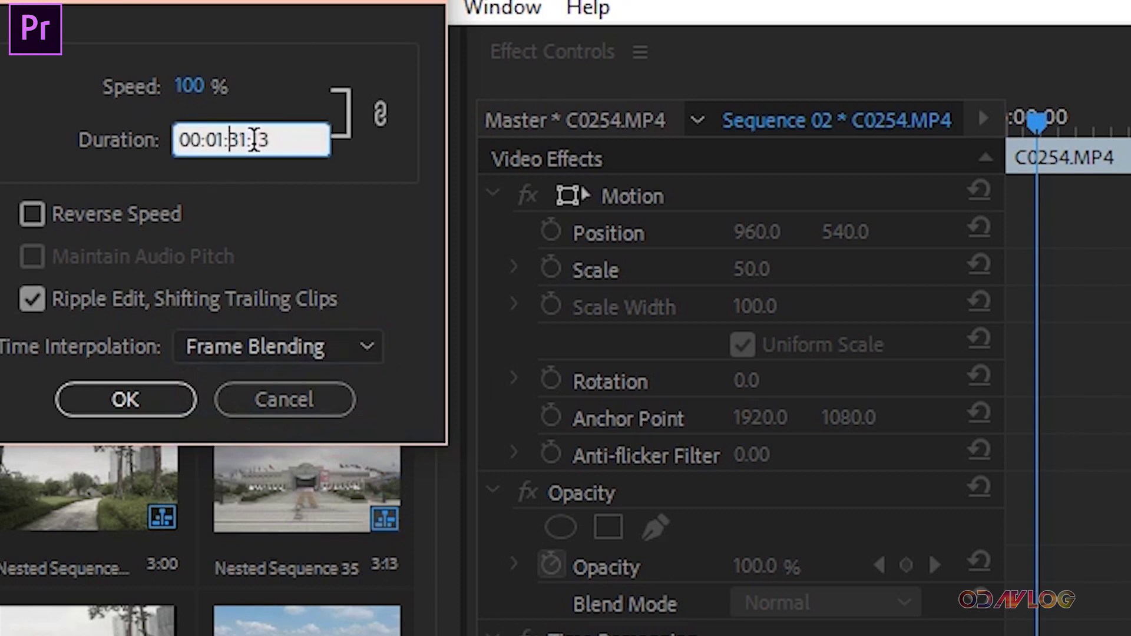
key("BackSpace")
type("0")
key("Right")
key("Right")
key("Right")
key("BackSpace")
key("BackSpace")
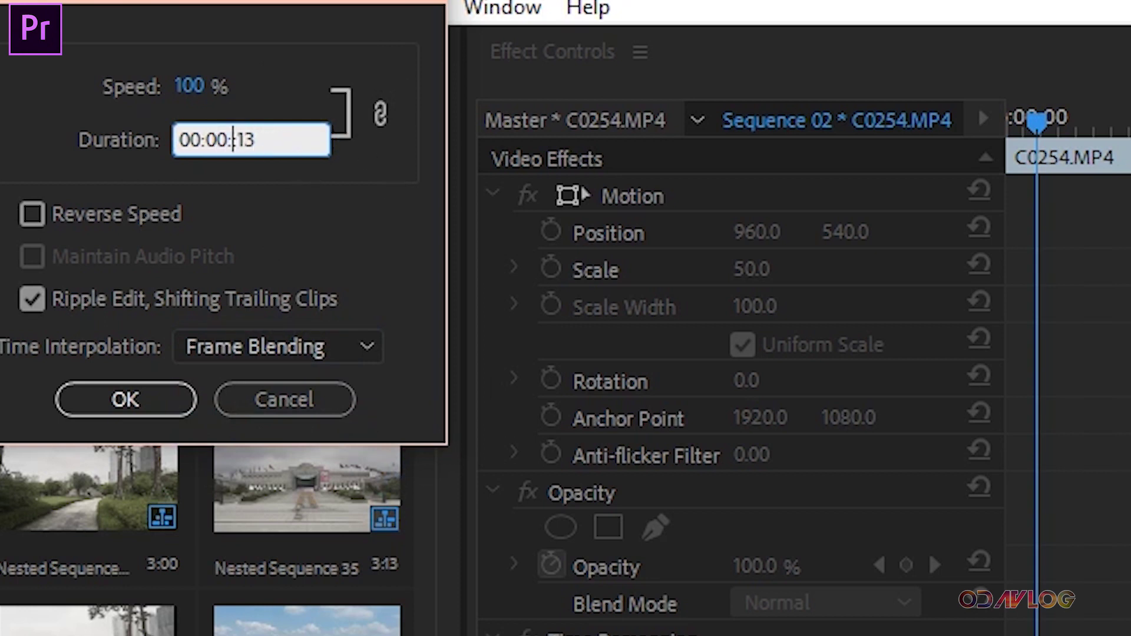
key("BackSpace")
key("BackSpace")
type("30")
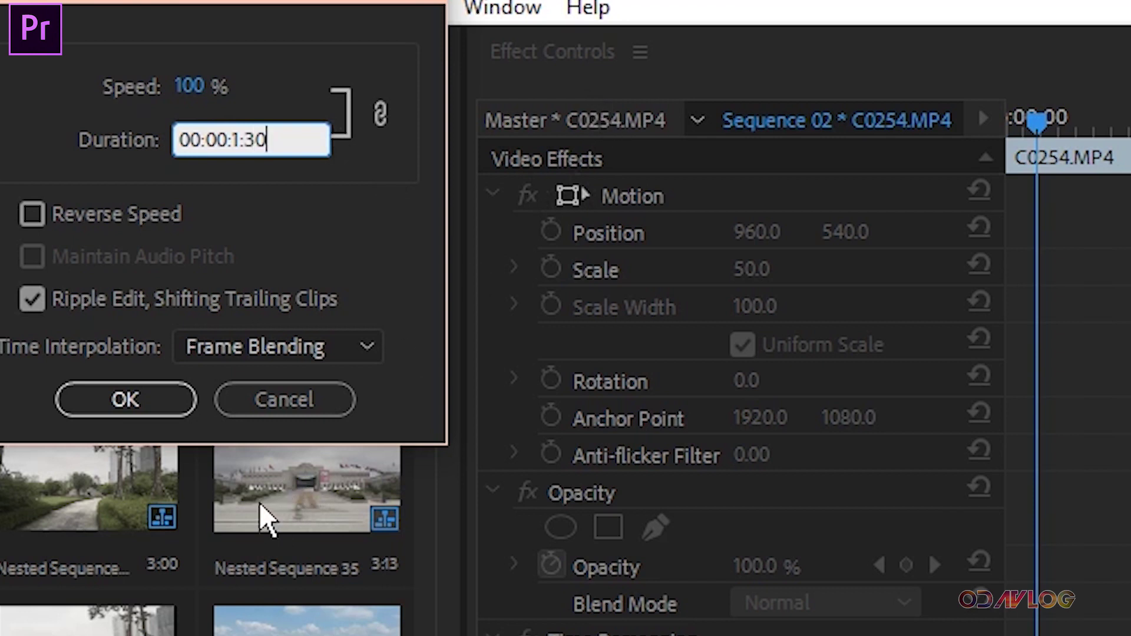
left_click(141, 396)
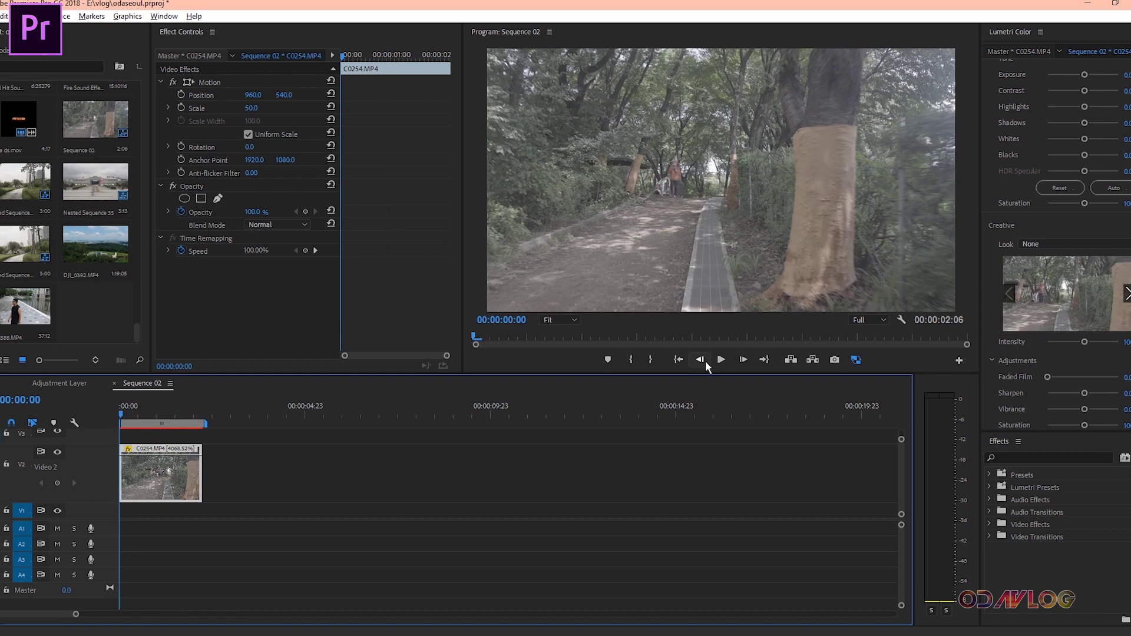
Step: Render the sequence preview and play back the sped-up clip
key("Return")
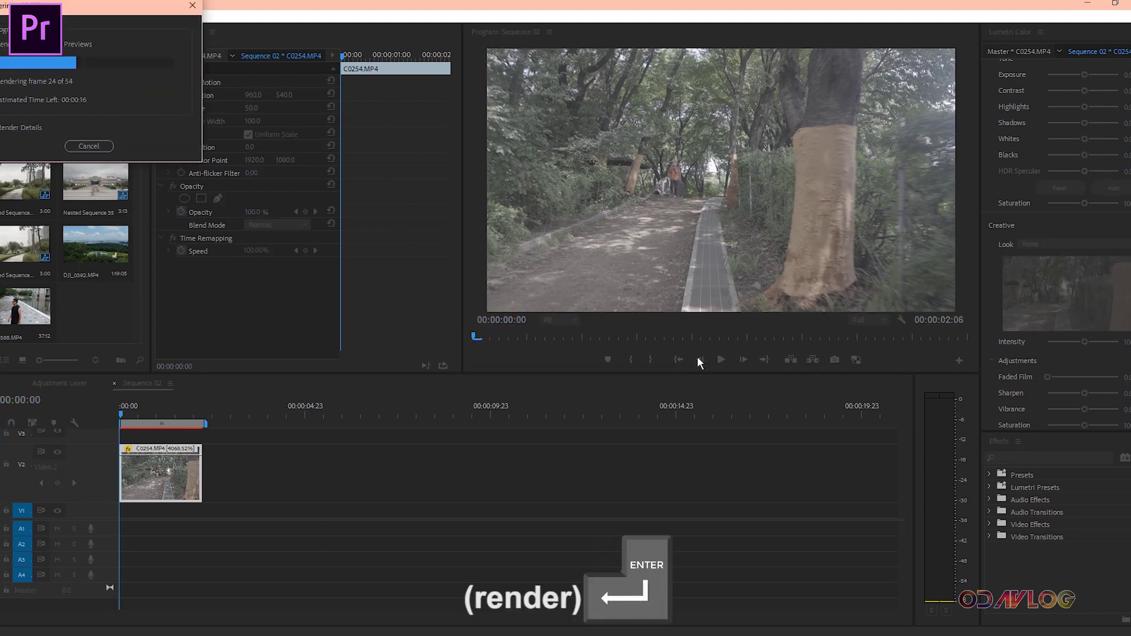
left_click(723, 364)
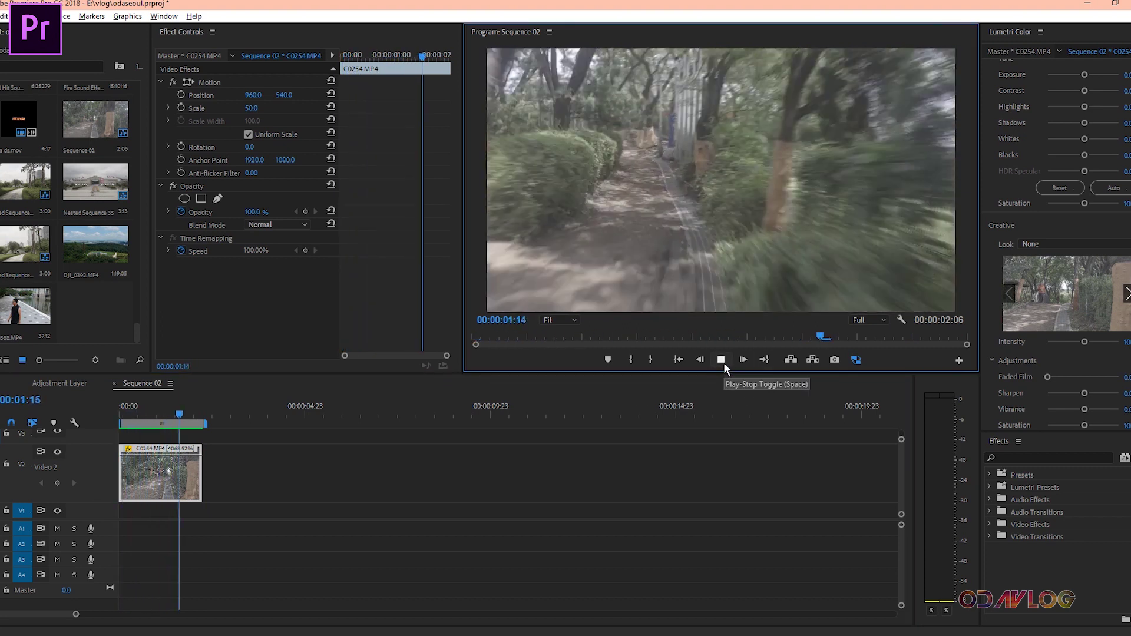
left_click(724, 362)
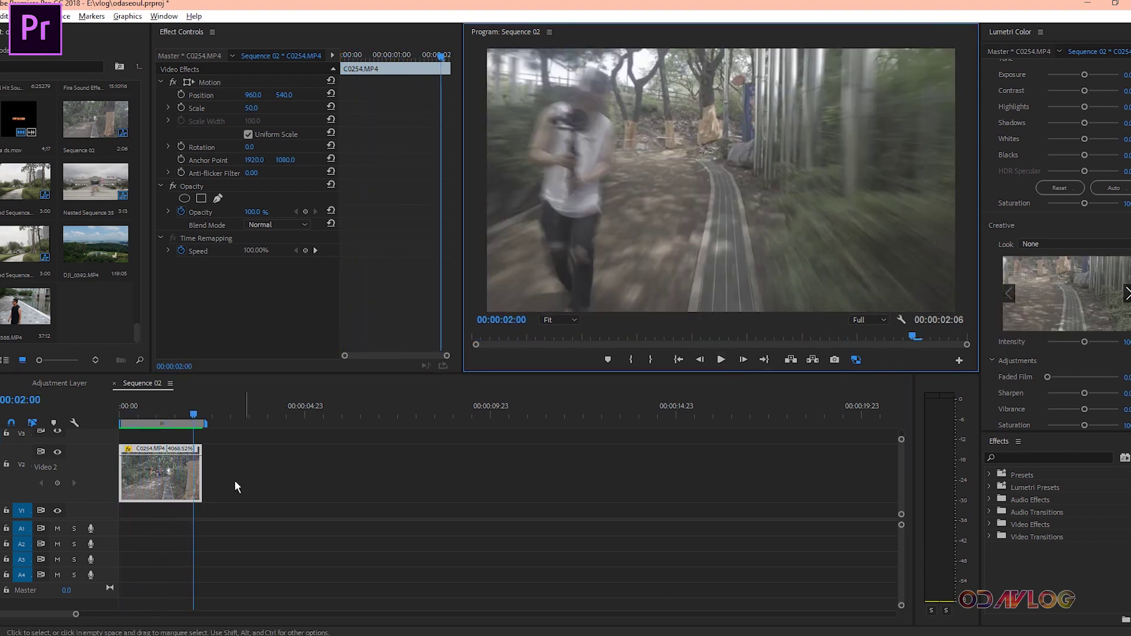
Step: Replace the sped-up clip with an After Effects composition, saving the new After Effects project as "hyperzoom test"
left_click(178, 469)
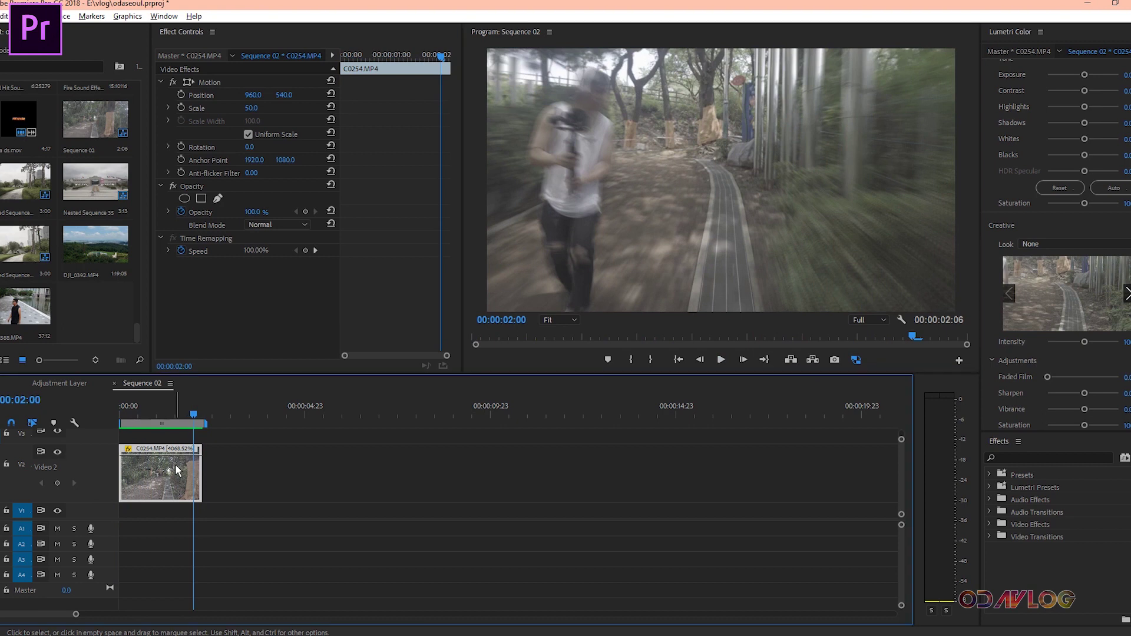
right_click(178, 470)
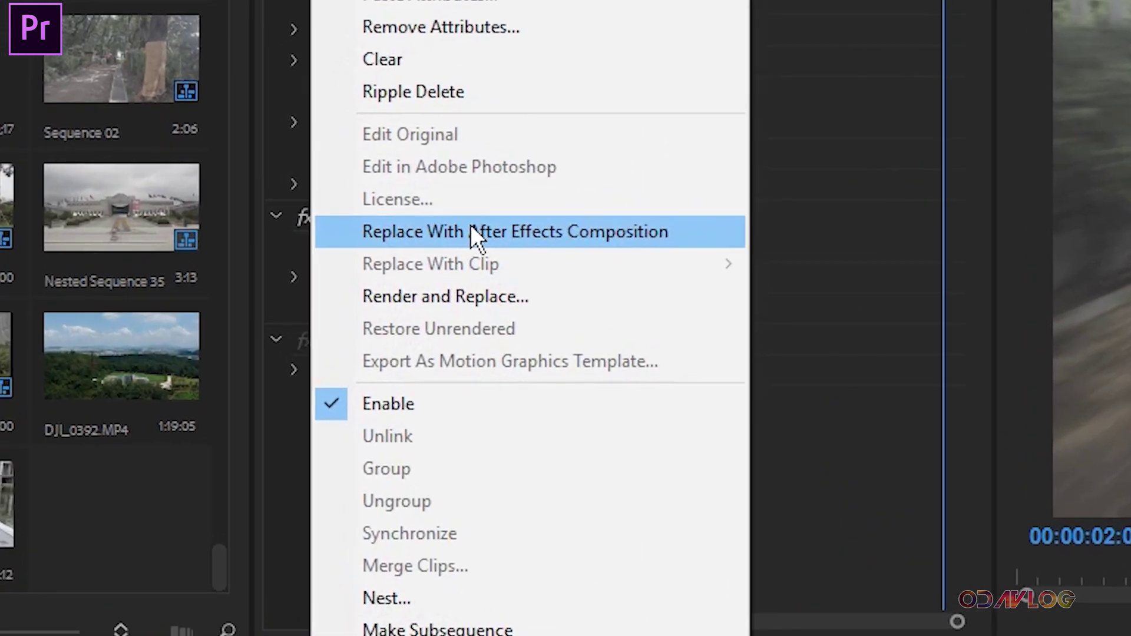
left_click(314, 203)
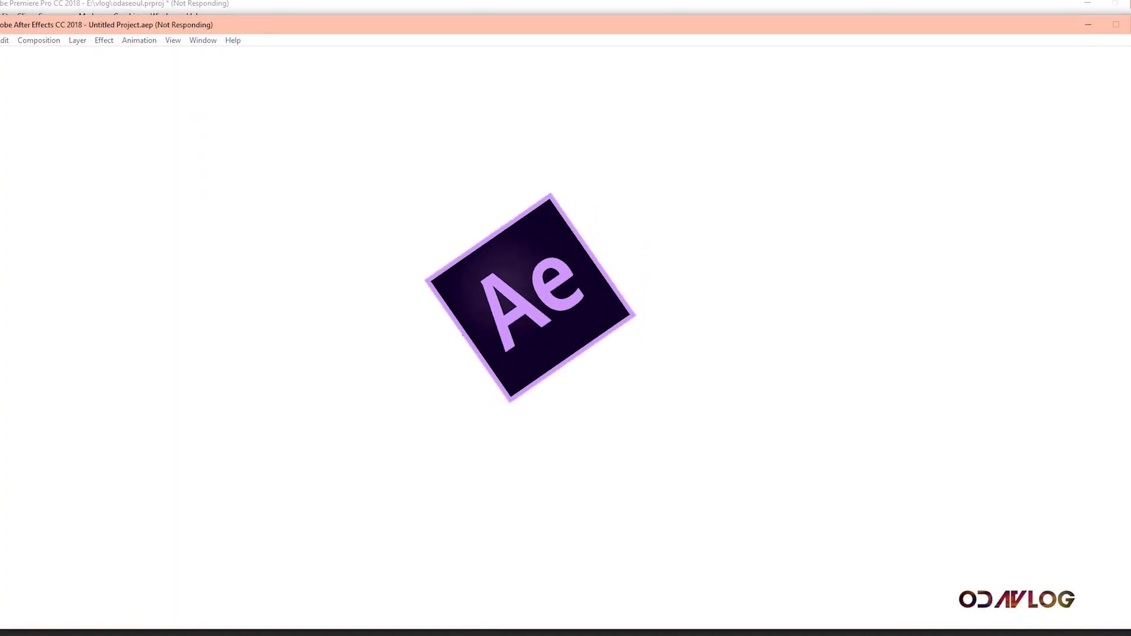
key("ctrl+s")
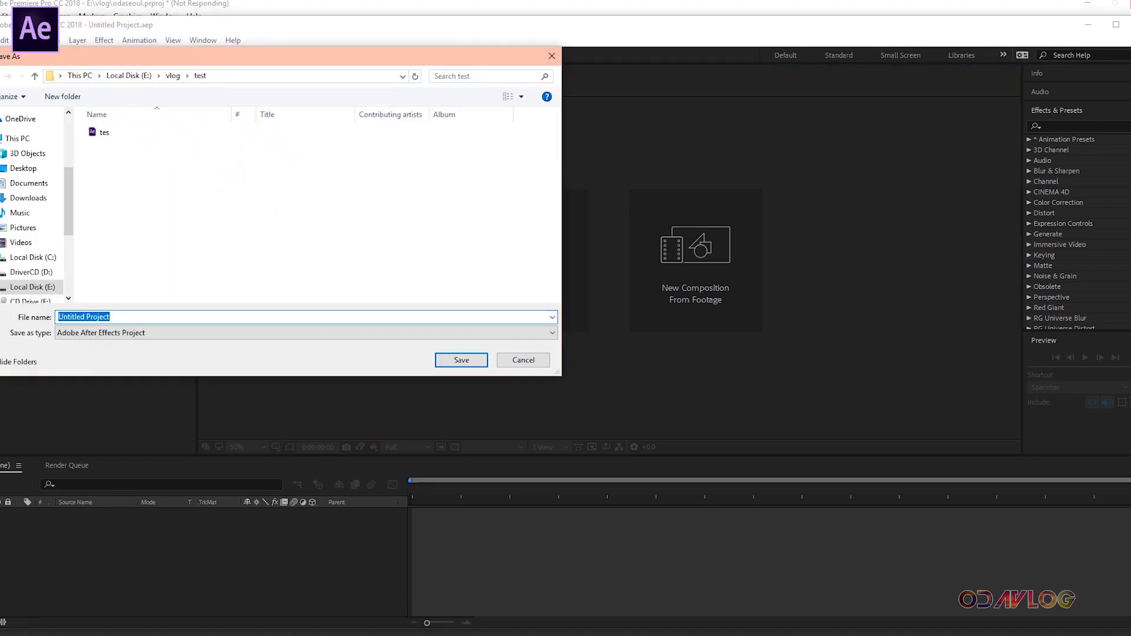
type("hy")
left_click(463, 360)
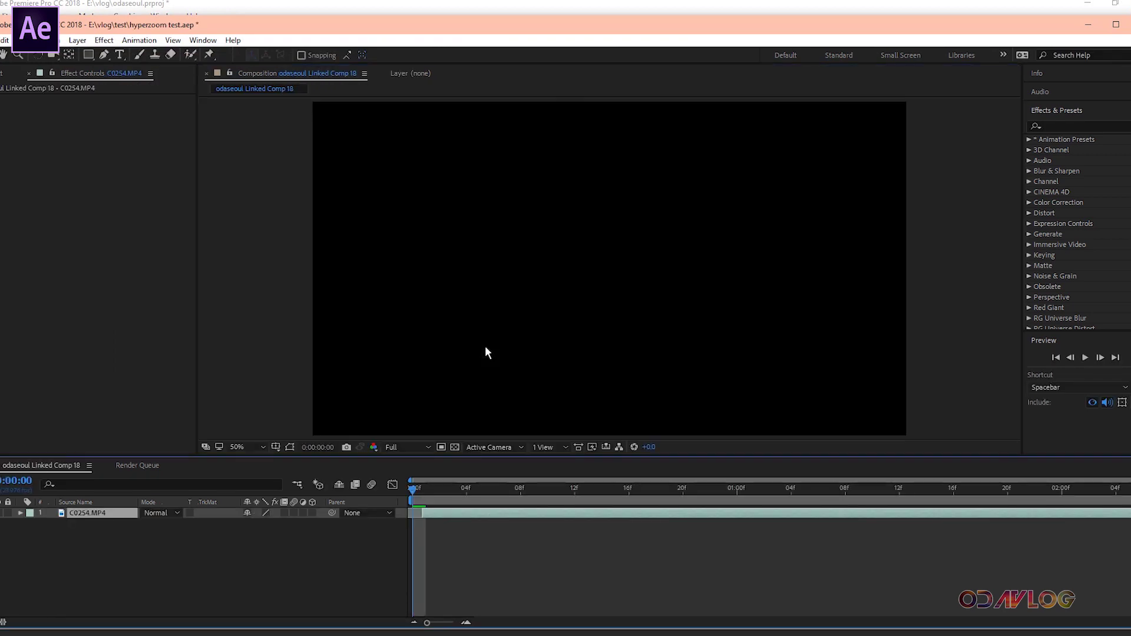
Step: Lower the composition's preview resolution to Quarter and play the linked clip
left_click(428, 447)
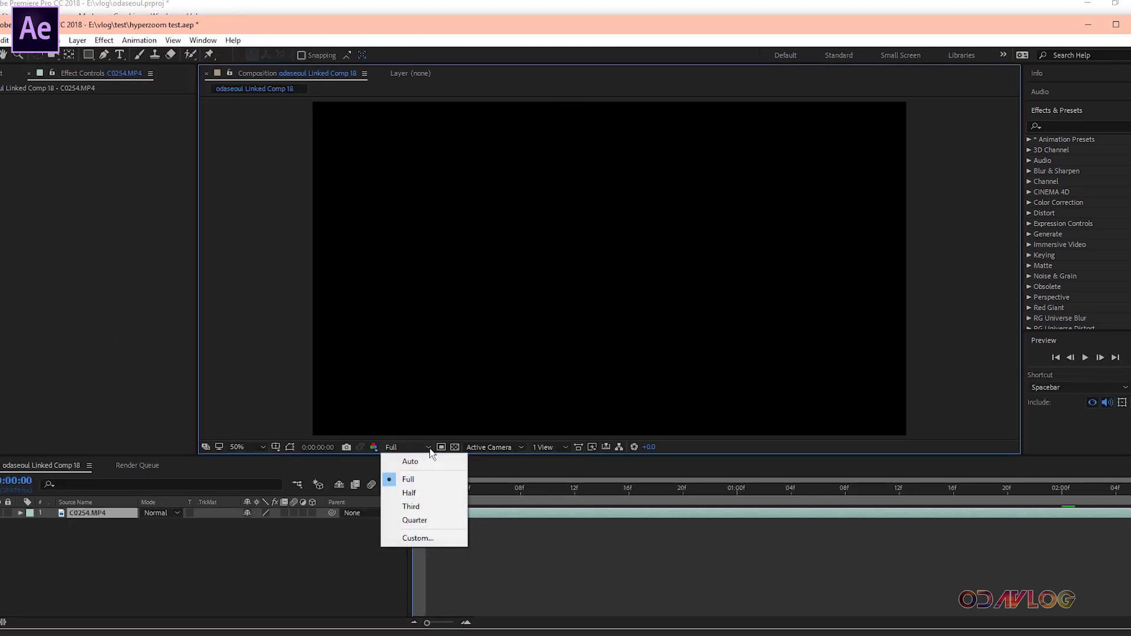
left_click(420, 522)
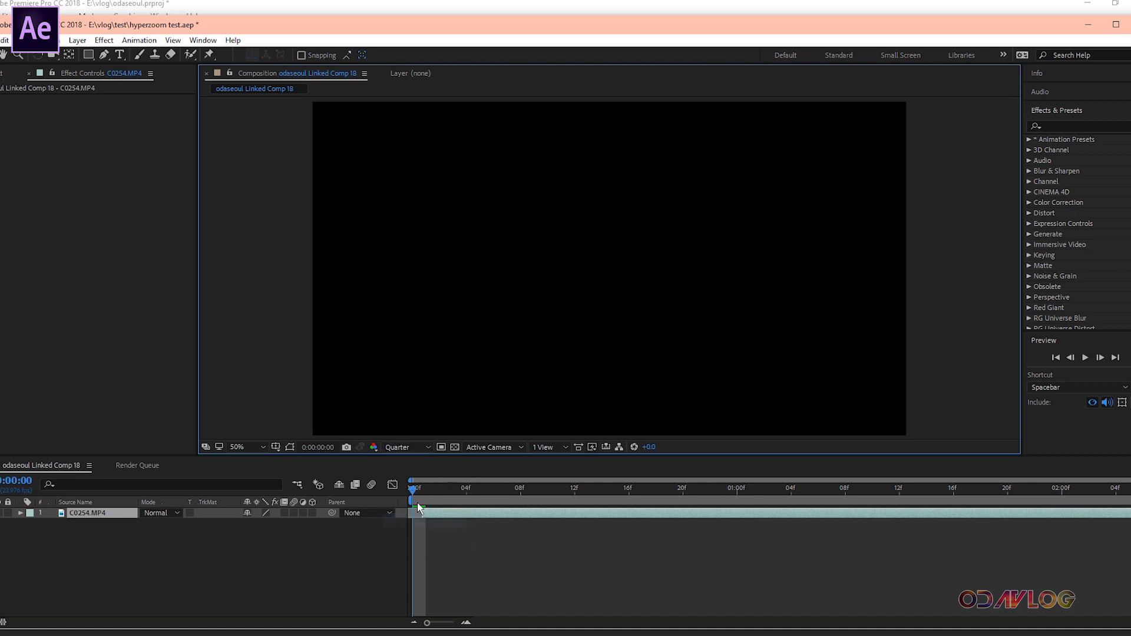
left_click(1085, 357)
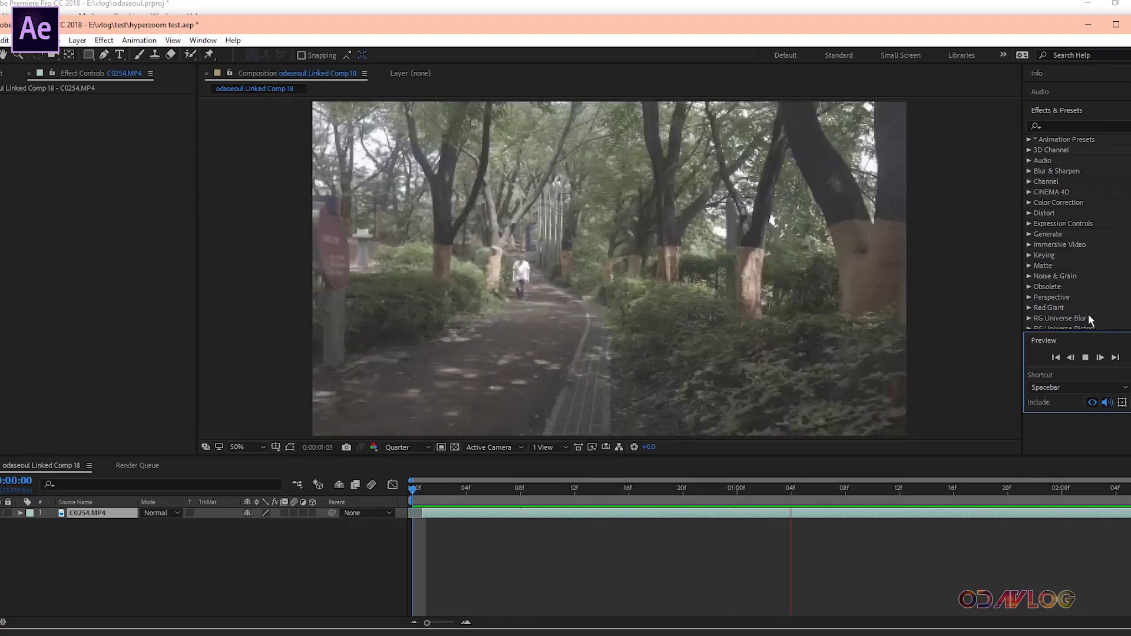
left_click(1086, 359)
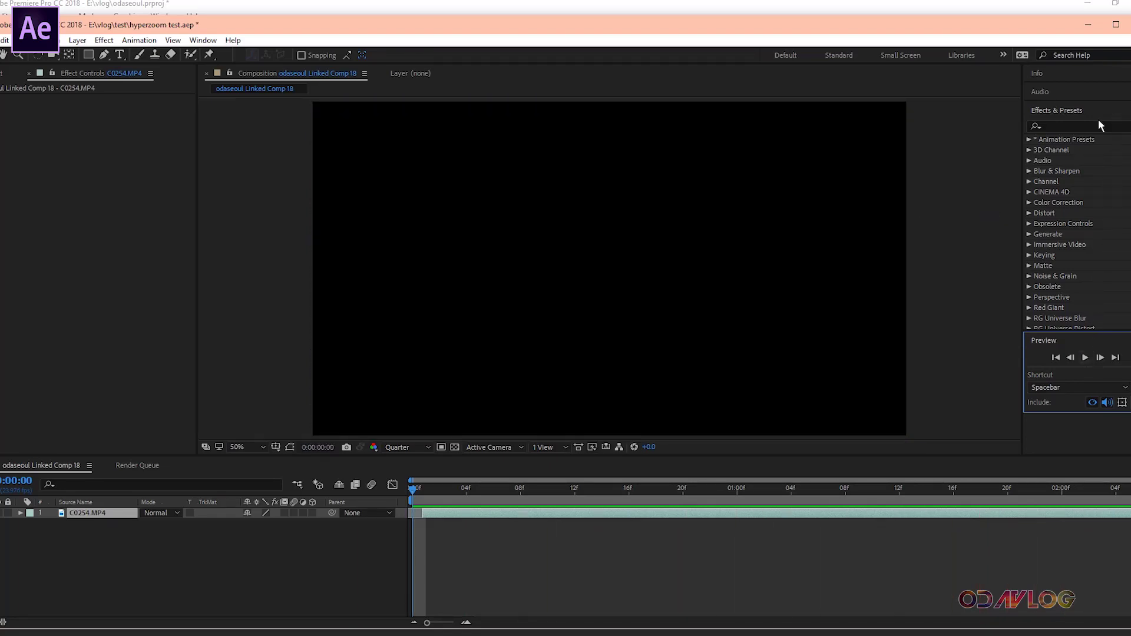
Step: Search the effects for "motion blur" and apply CC Force Motion Blur to the C0254.MP4 layer
left_click(1093, 127)
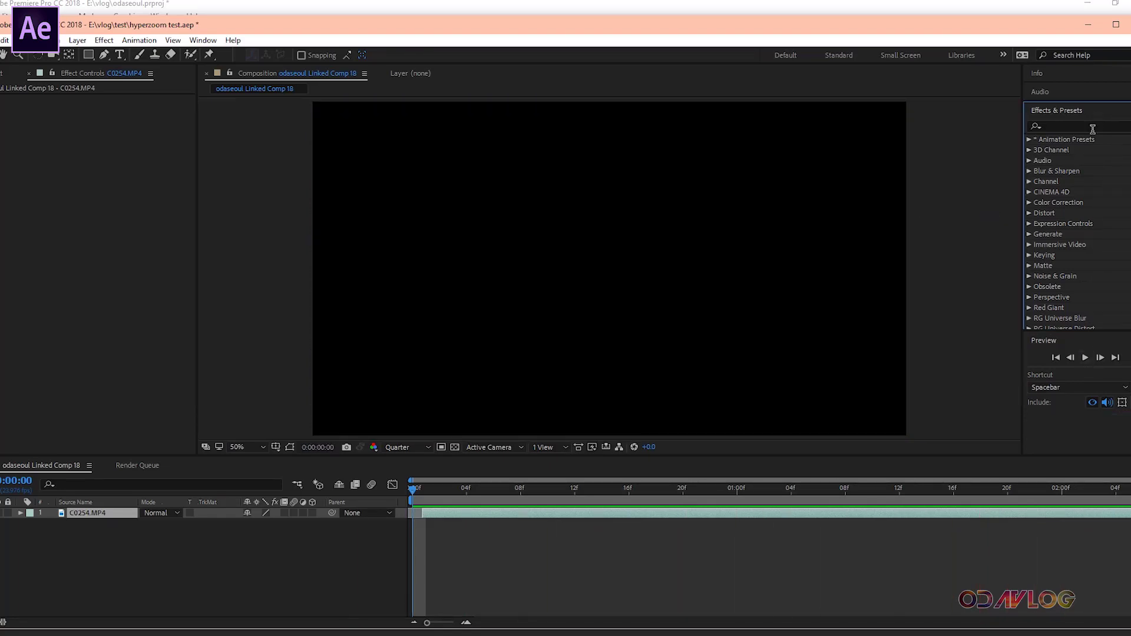
left_click(1053, 126)
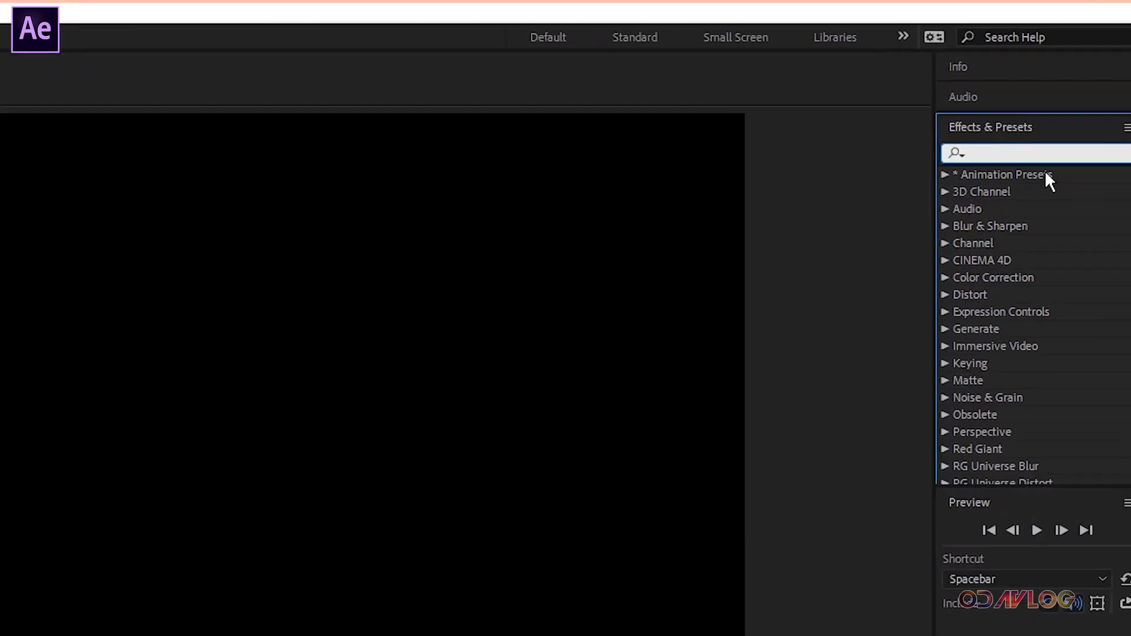
type("motion ")
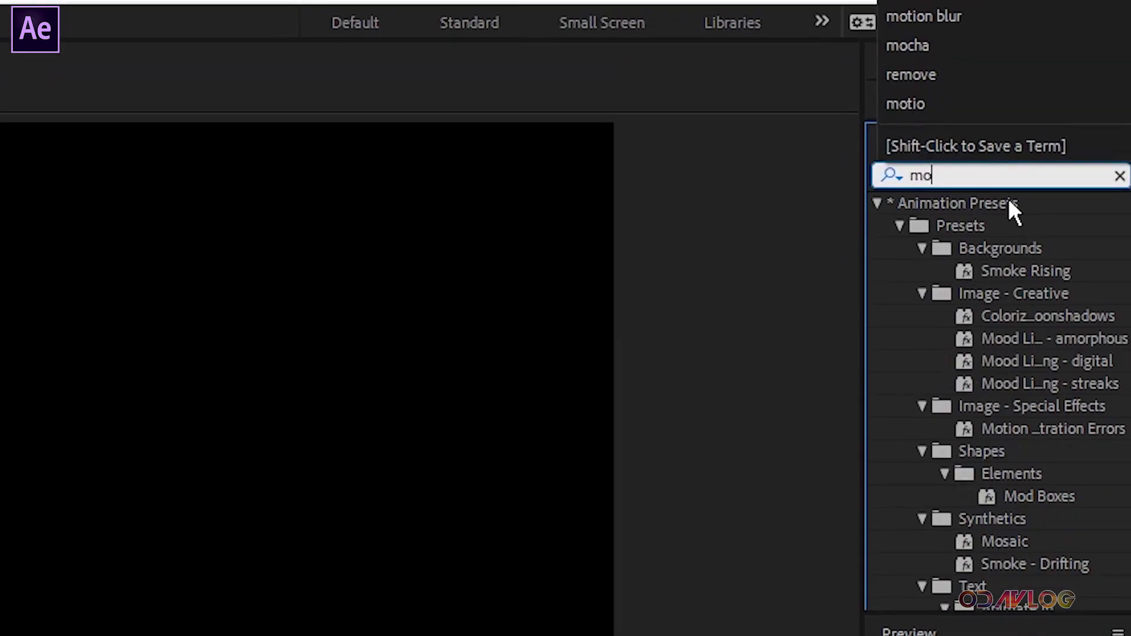
type("blur")
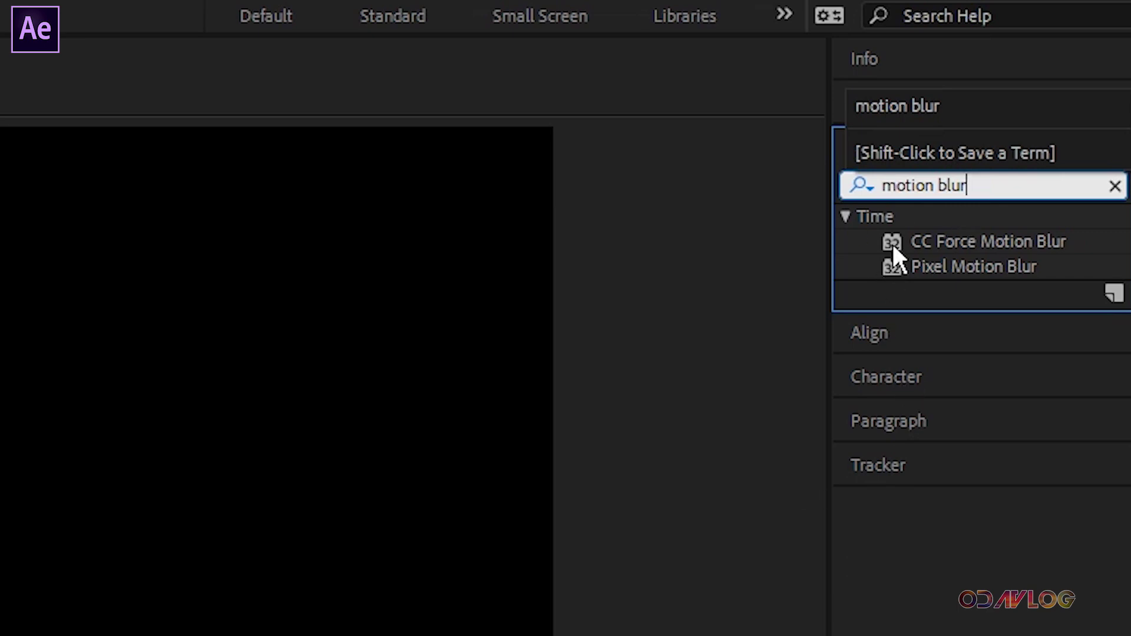
left_click(977, 267)
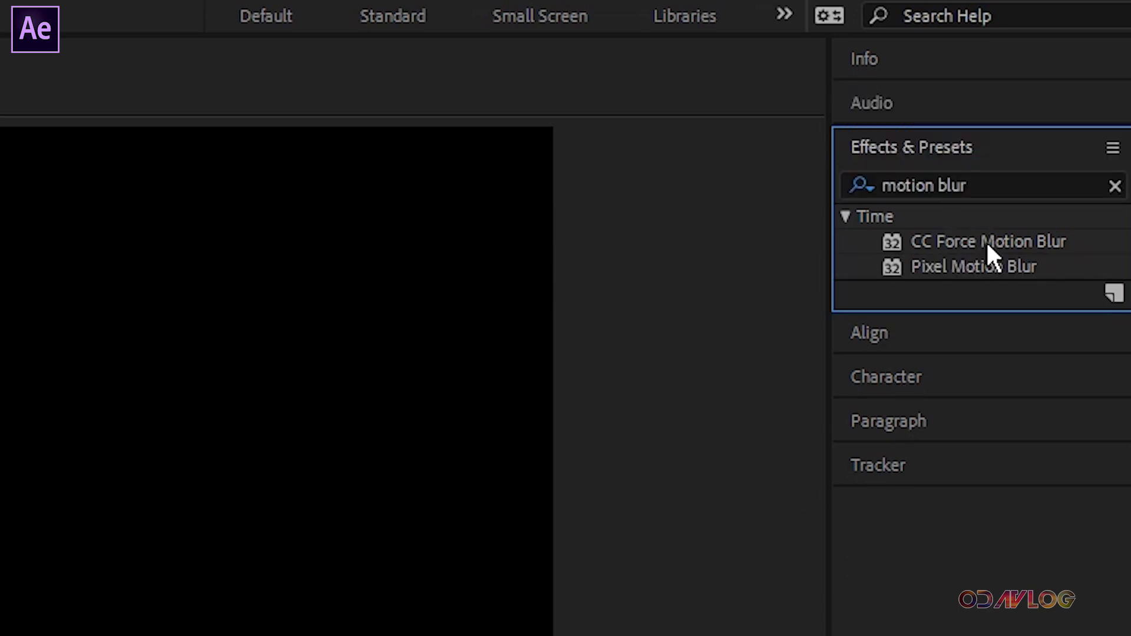
left_click(985, 240)
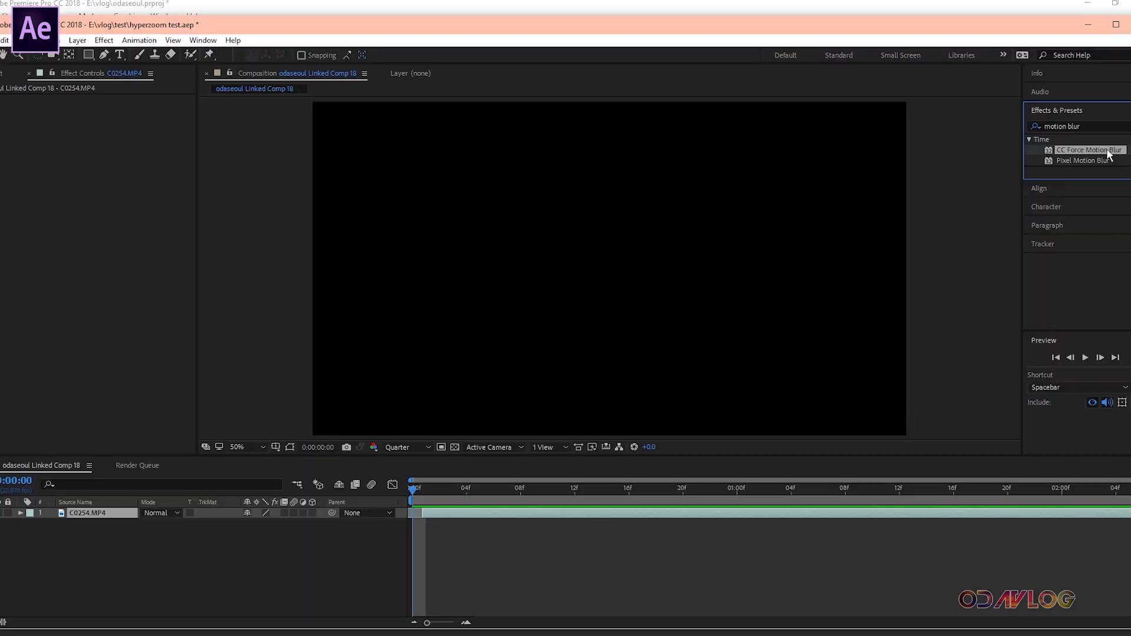
left_click_drag(1097, 149, 477, 514)
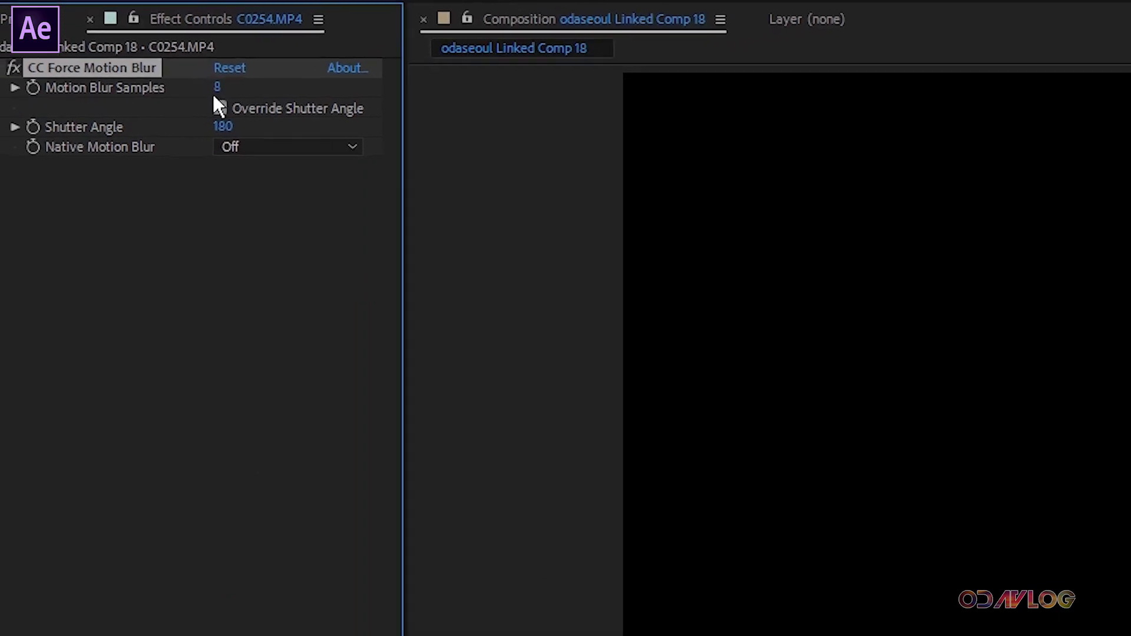
Step: Set the effect's Motion Blur Samples to 30 and briefly preview the blurred footage
left_click(217, 88)
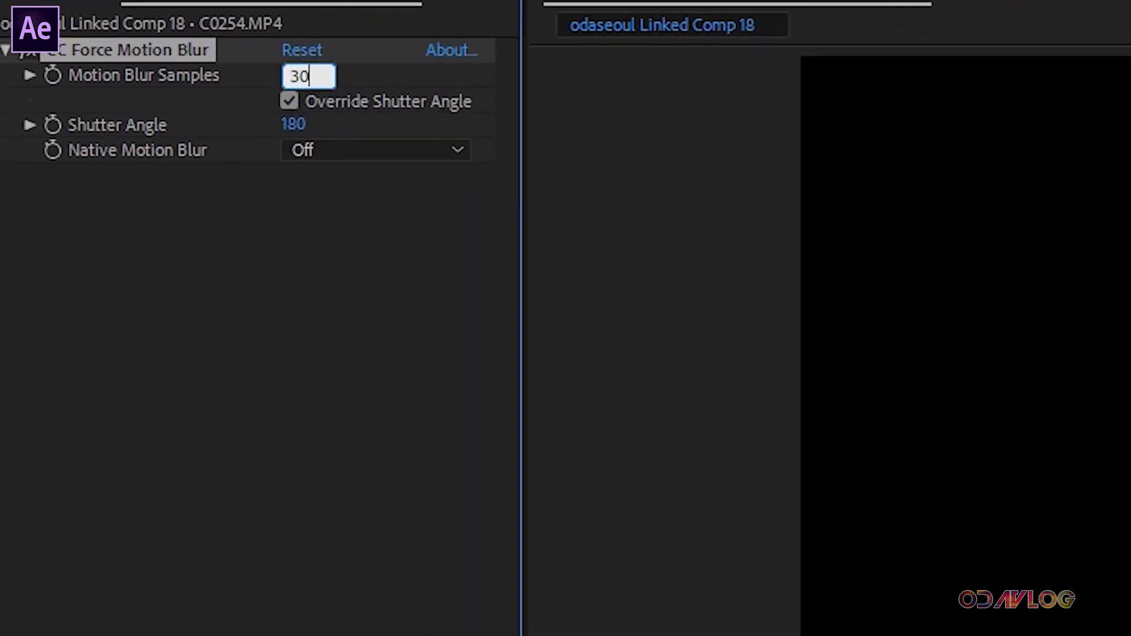
key("Return")
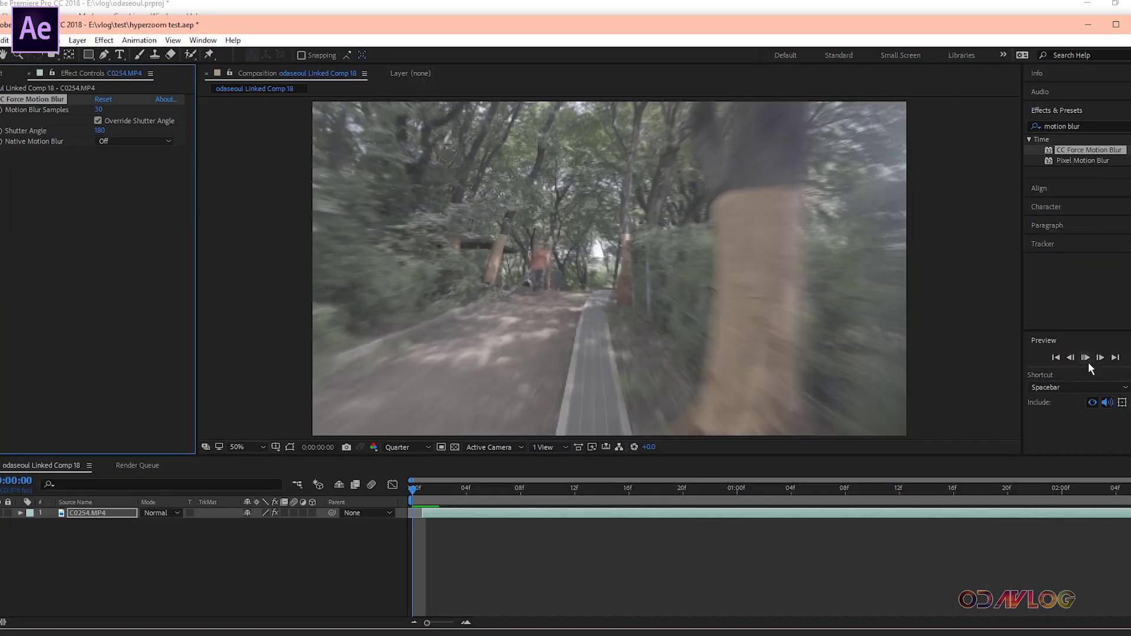
left_click(1085, 358)
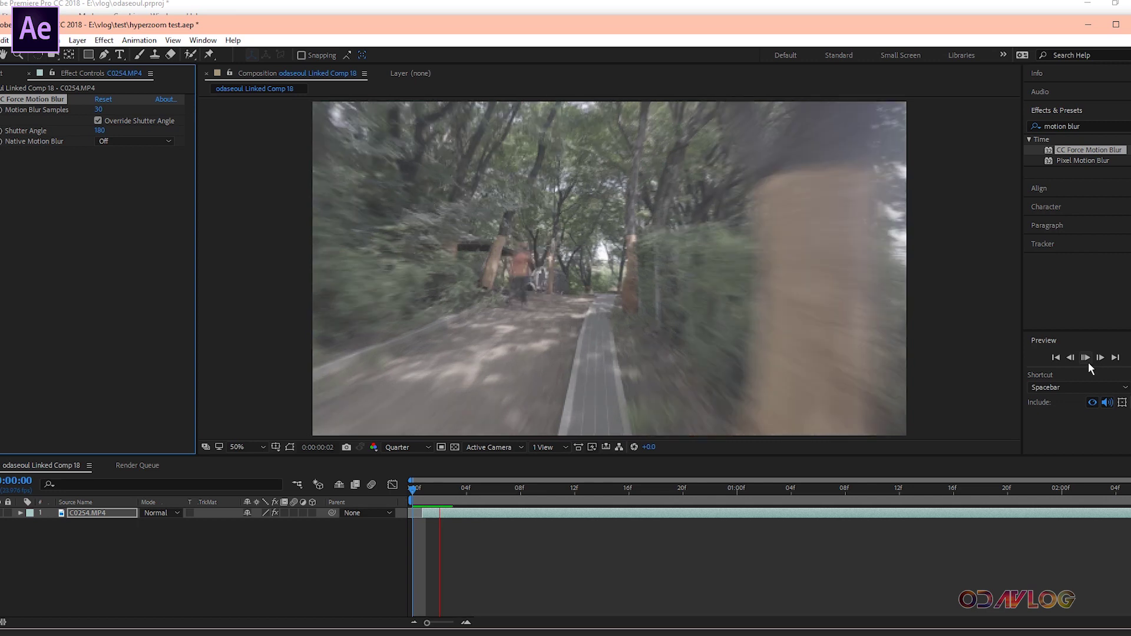
left_click(1085, 358)
Step: Set the composition's preview resolution to Full and preview it from the first frame
left_click(396, 450)
left_click(402, 474)
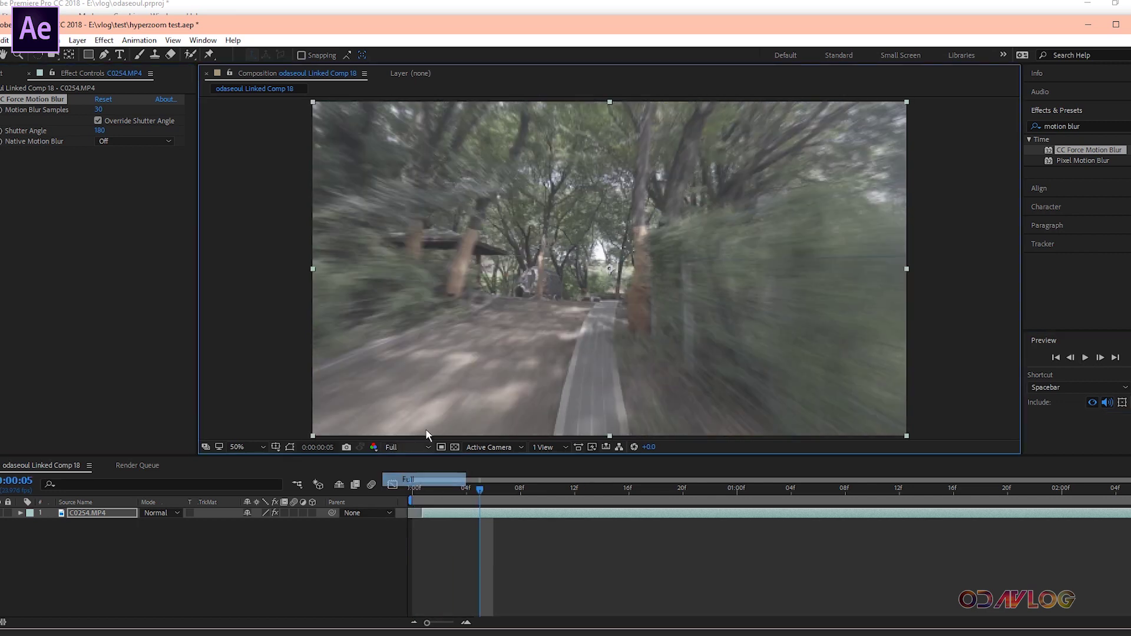
left_click(478, 494)
key("Home")
left_click(1085, 357)
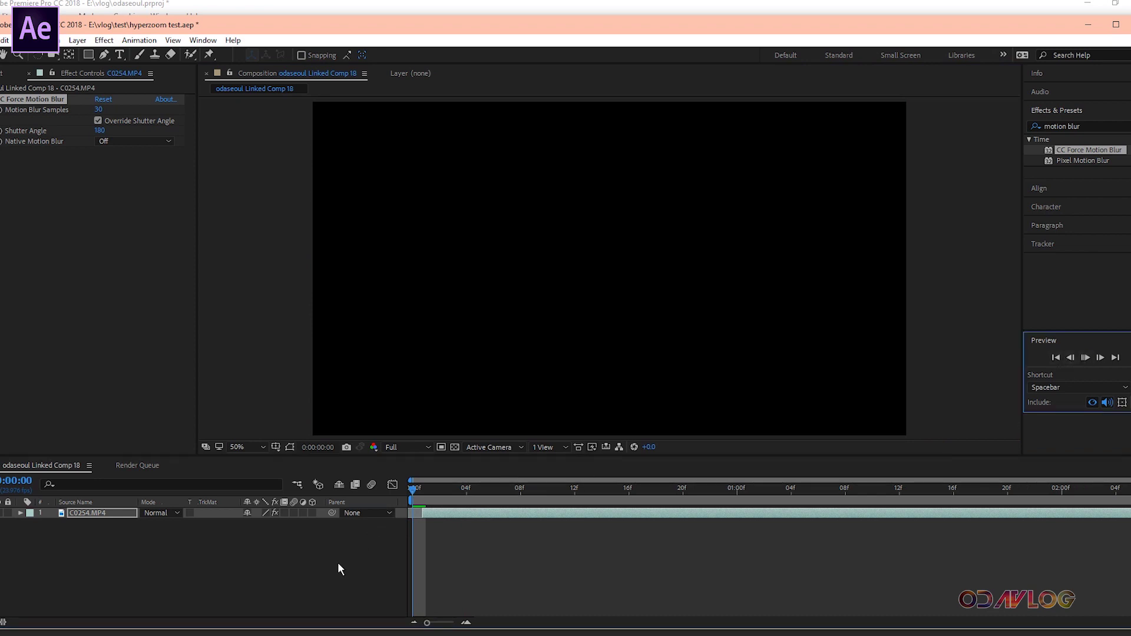
Step: Play the composition at full resolution to review the motion blur, and stop the preview
key("space")
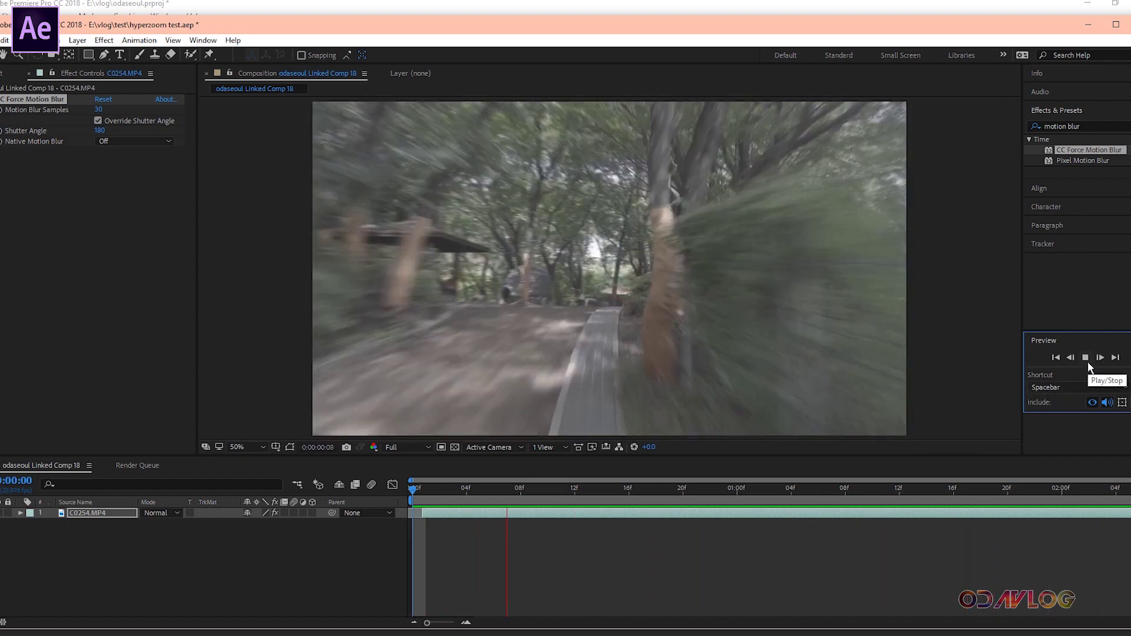
left_click(1085, 359)
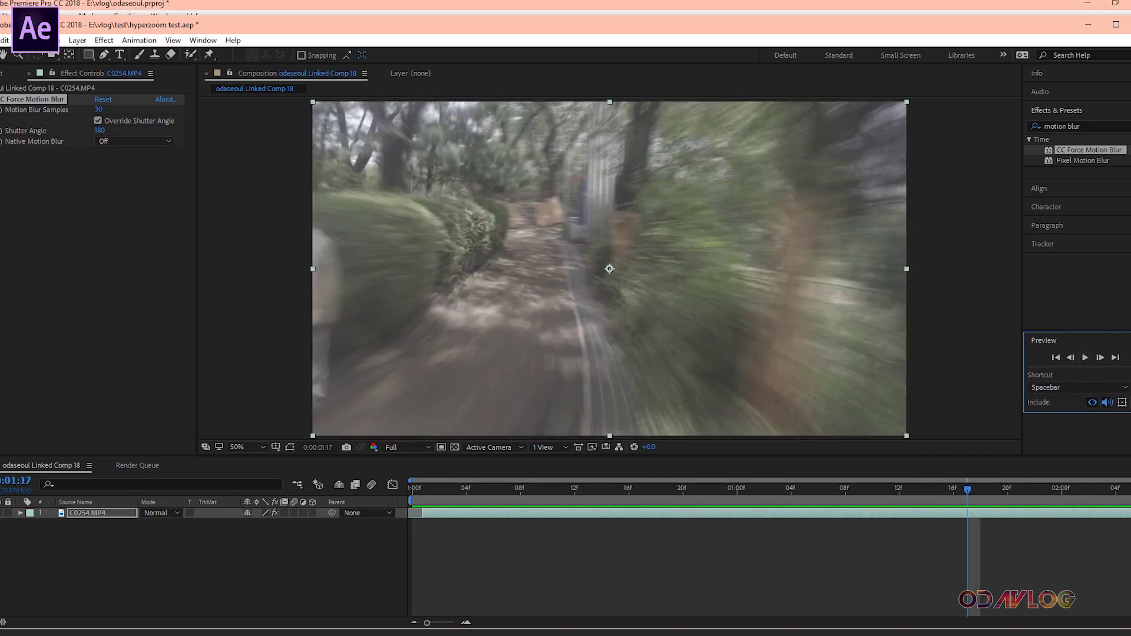
Step: Switch to Premiere Pro, apply the M31 - LOG Lumetri look to the linked composition clip, and render the sequence preview
left_click(352, 589)
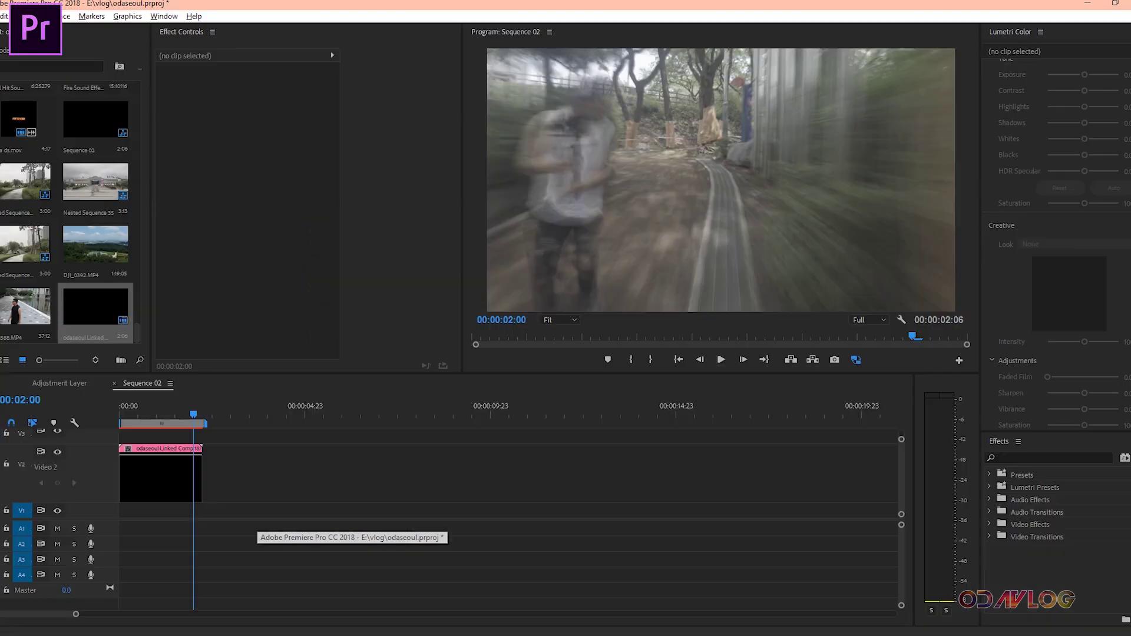
left_click_drag(193, 414, 129, 486)
left_click(161, 482)
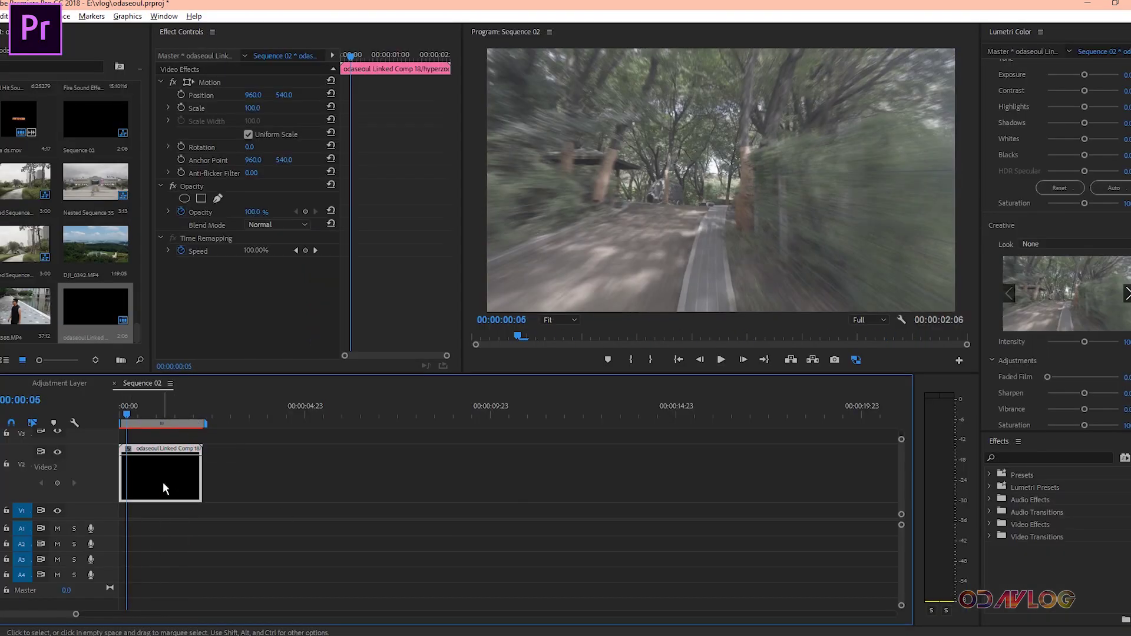
left_click(1105, 247)
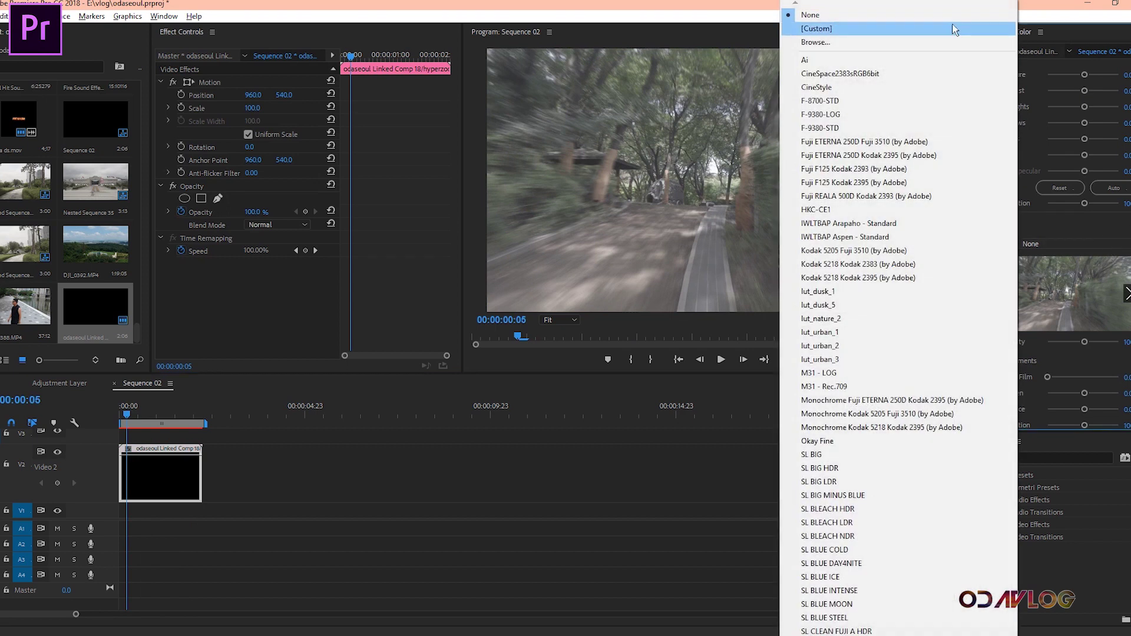
left_click(759, 365)
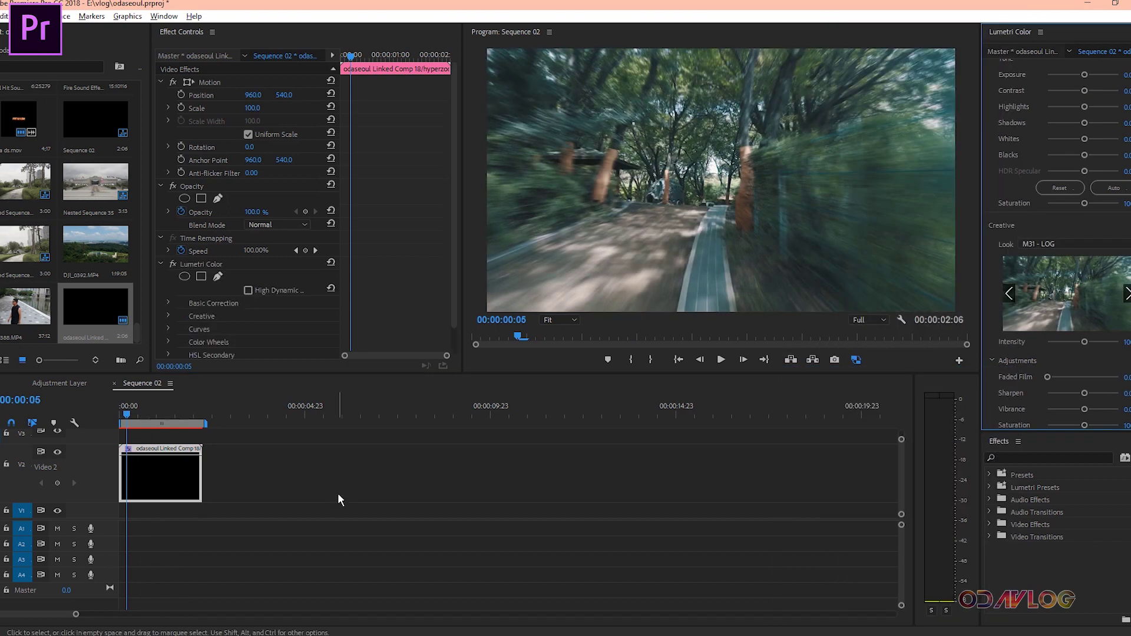
key("Return")
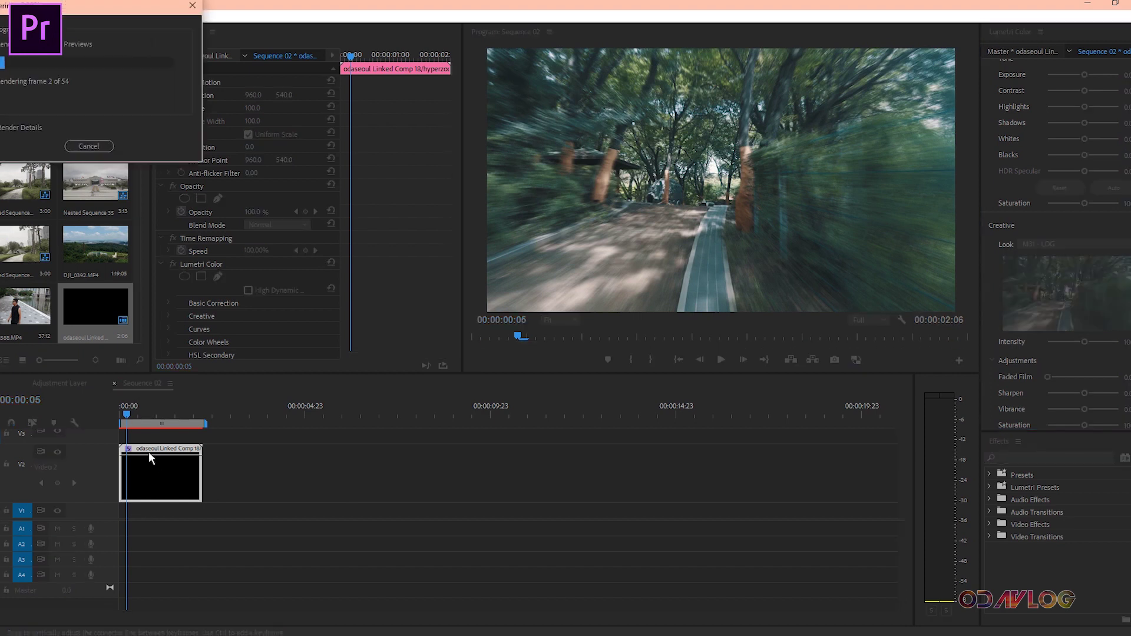